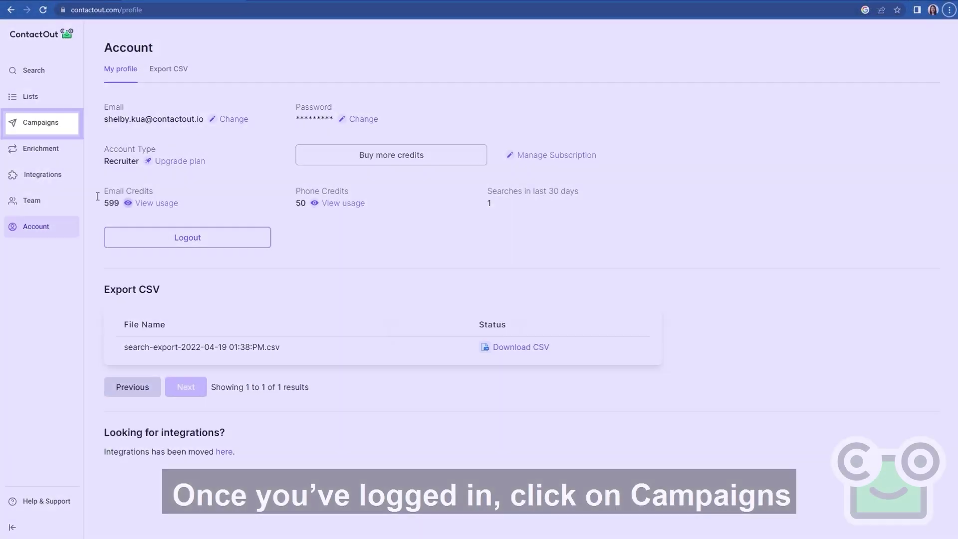
Step: Link a Google account for sending campaigns and begin a new campaign, Campaign 24/03/2023
{"action": "left_click", "coordinate": [48, 131]}
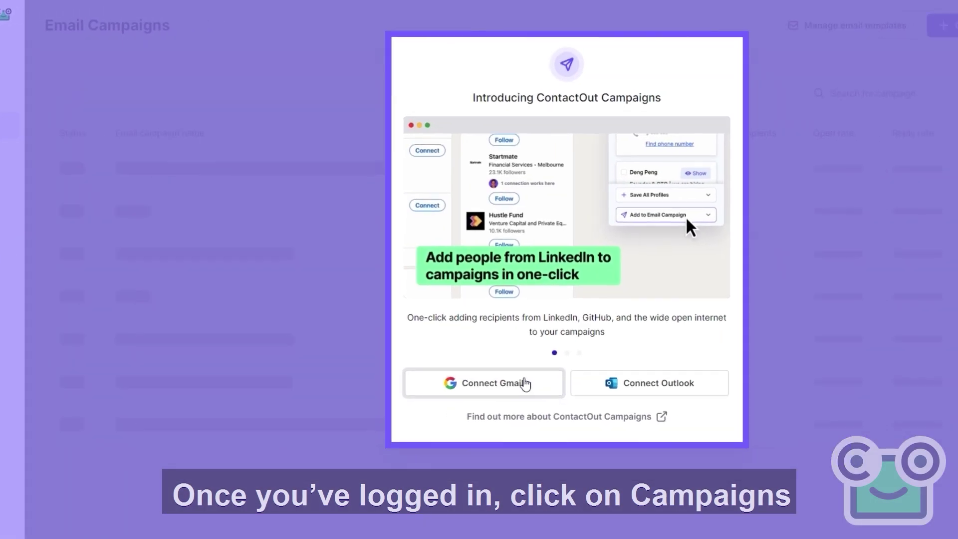
{"action": "left_click", "coordinate": [459, 377]}
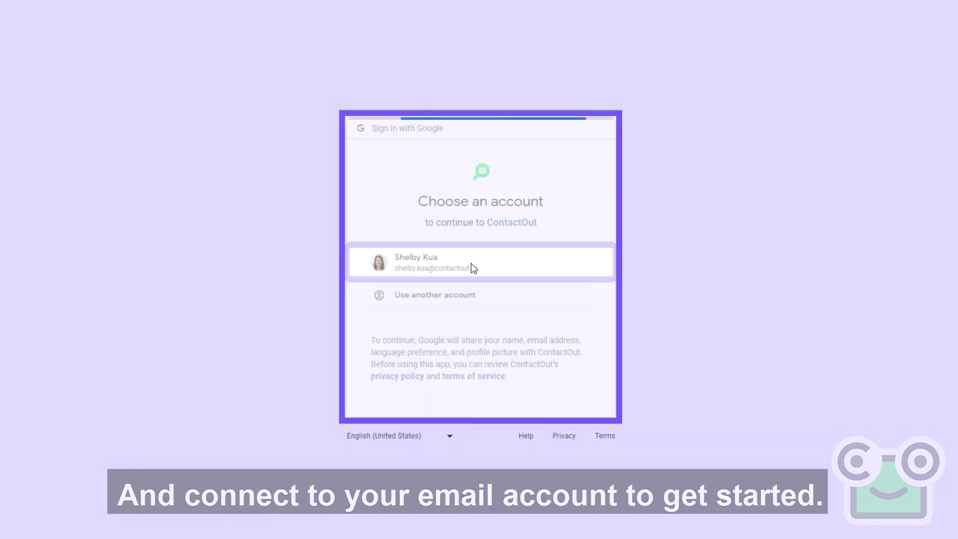
{"action": "left_click", "coordinate": [471, 262]}
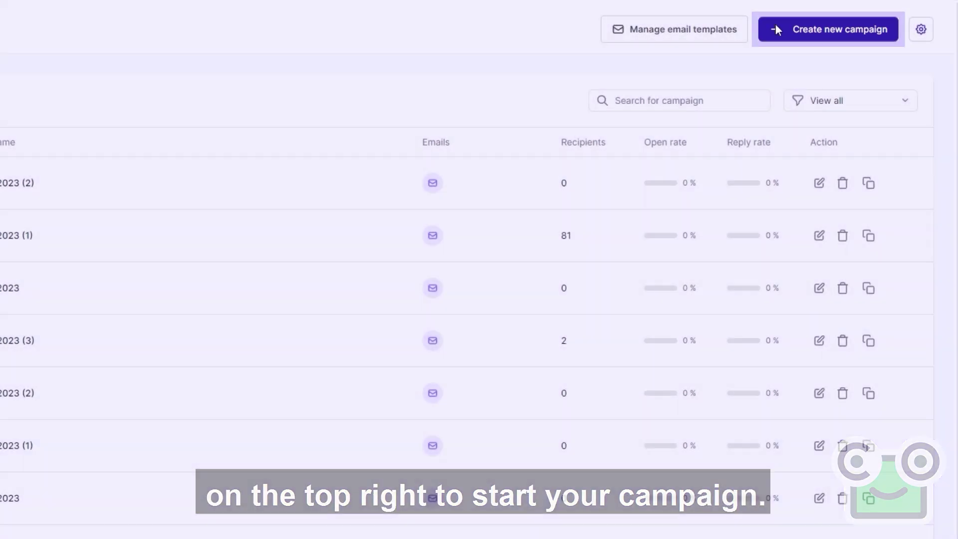
{"action": "left_click", "coordinate": [777, 30]}
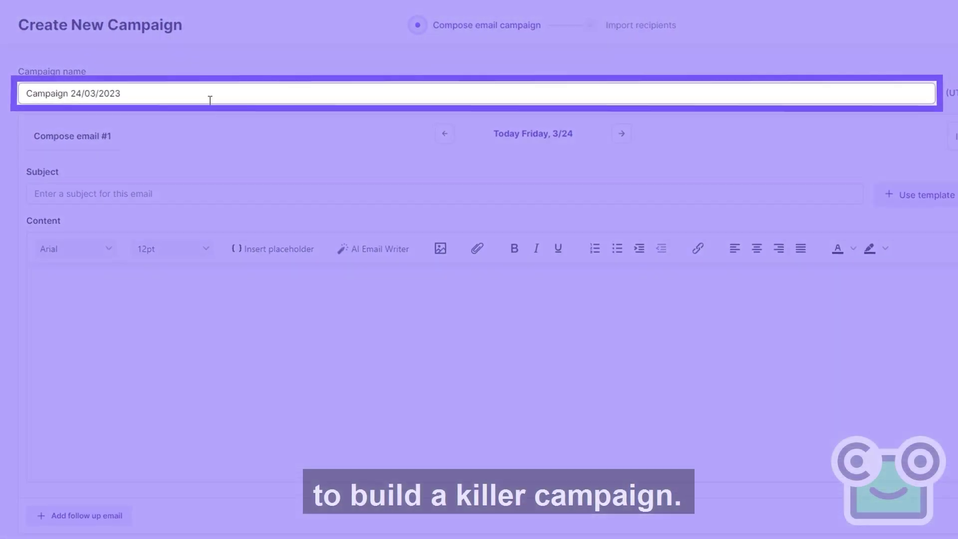
Step: Edit the campaign name with 'Example' and review the sending timezone without changing it
{"action": "left_click", "coordinate": [183, 87]}
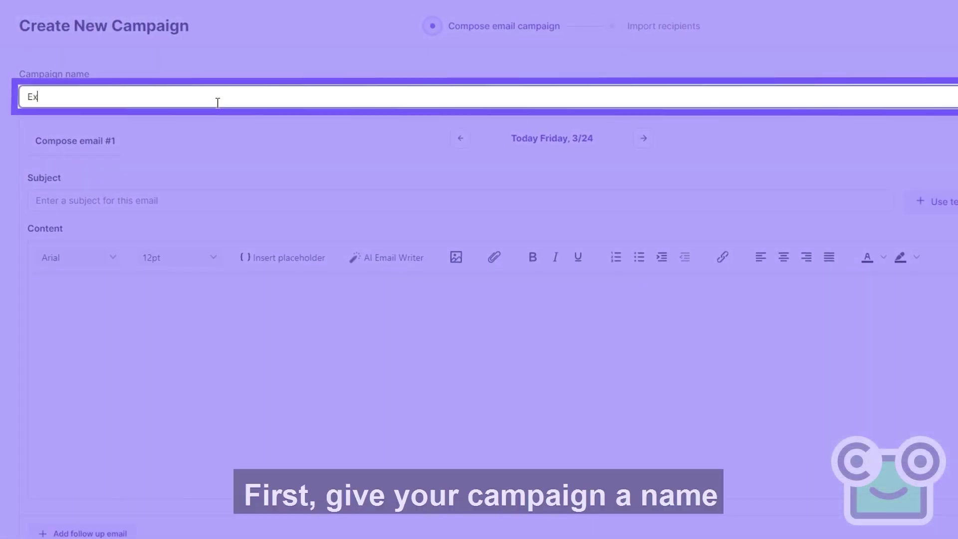
{"action": "type", "text": "Example"}
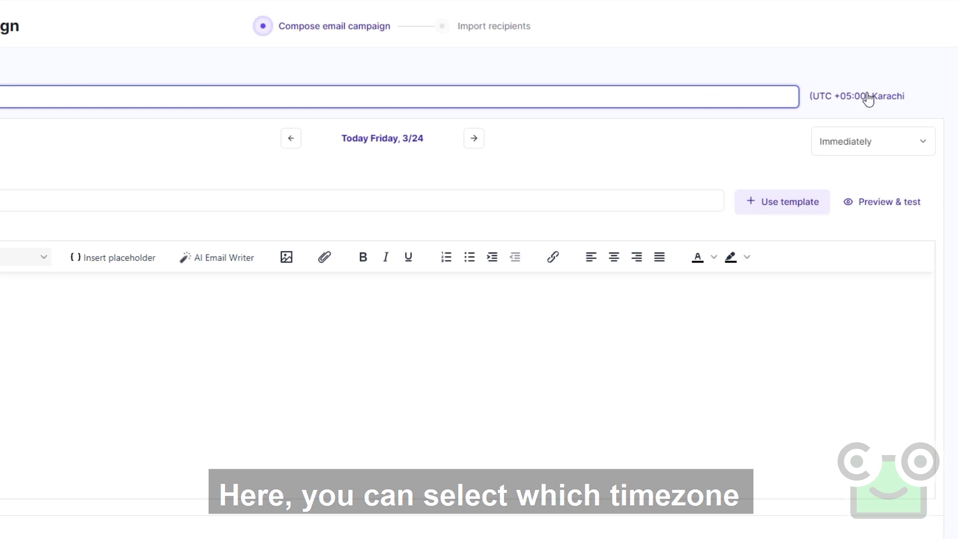
{"action": "left_click", "coordinate": [854, 97]}
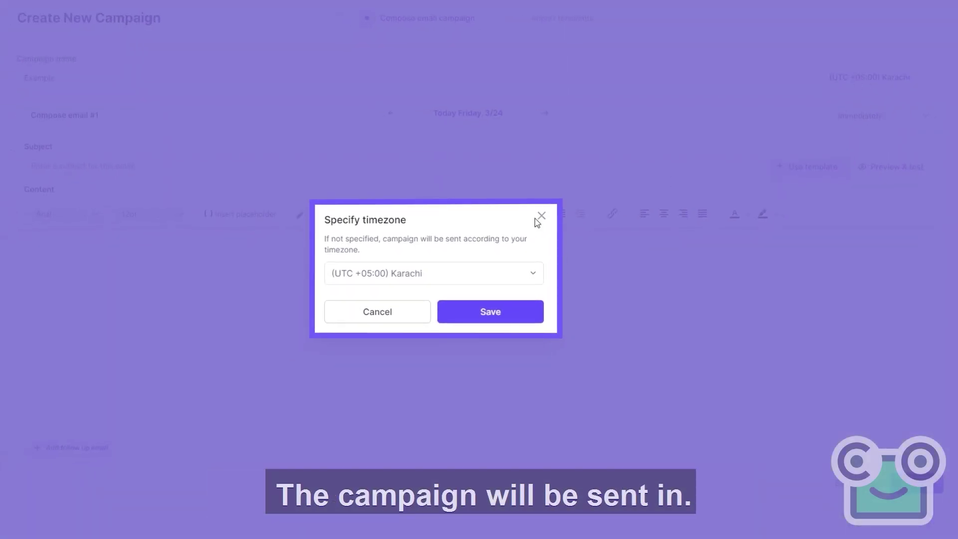
{"action": "left_click", "coordinate": [542, 217]}
Step: Schedule the first email for March 25 with subject 'Are you Looking Content Marketer'
{"action": "left_click", "coordinate": [482, 116]}
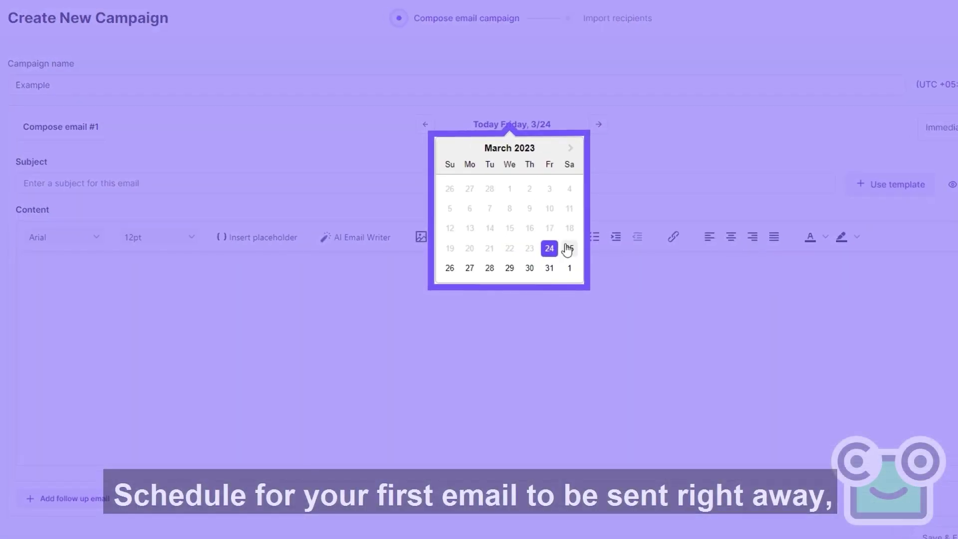
{"action": "left_click", "coordinate": [567, 248]}
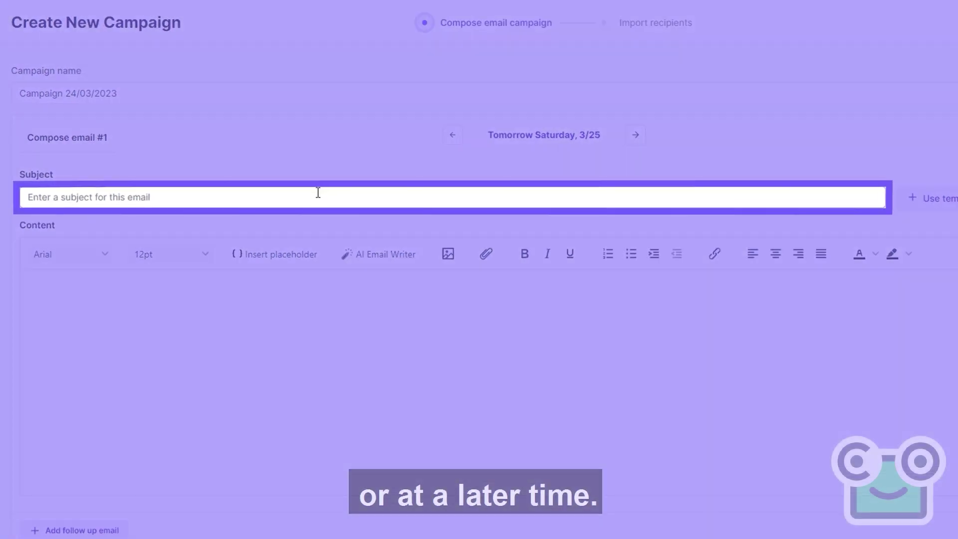
{"action": "left_click", "coordinate": [320, 196]}
{"action": "type", "text": "Are you Lo"}
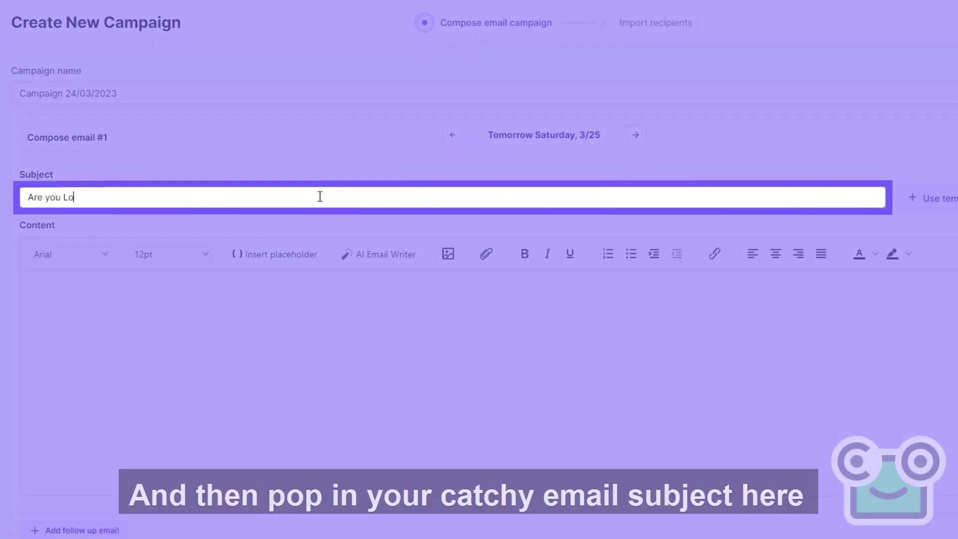
{"action": "type", "text": "oking Conten"}
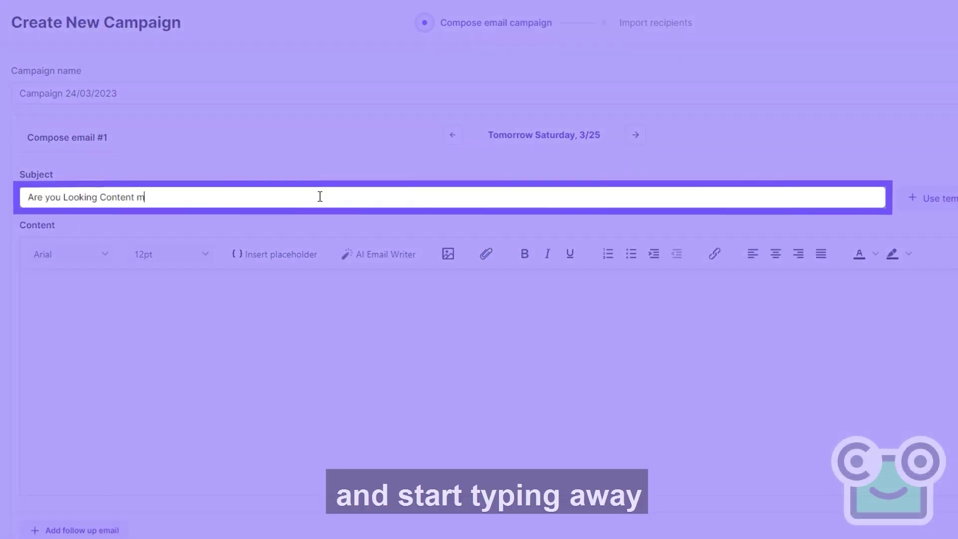
{"action": "type", "text": "t Marketer"}
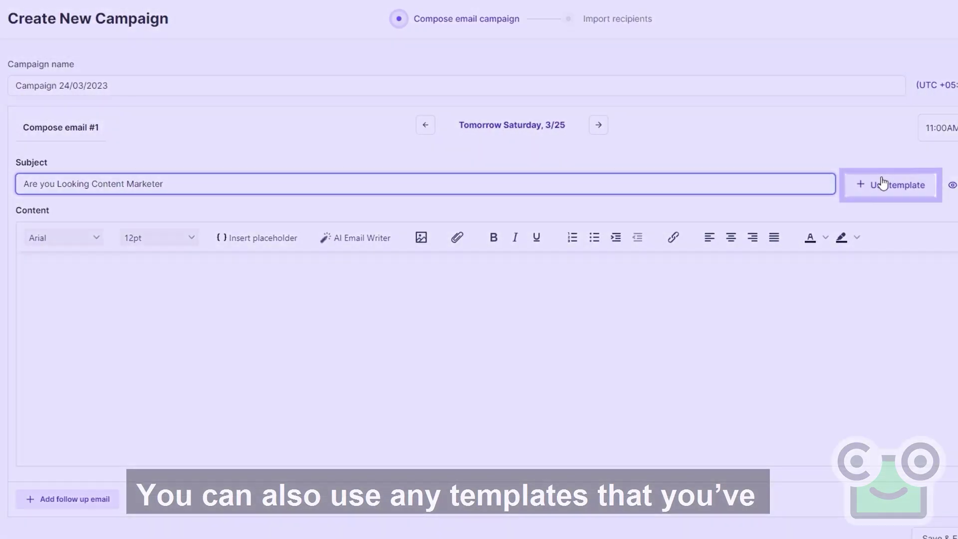
{"action": "left_click", "coordinate": [883, 184]}
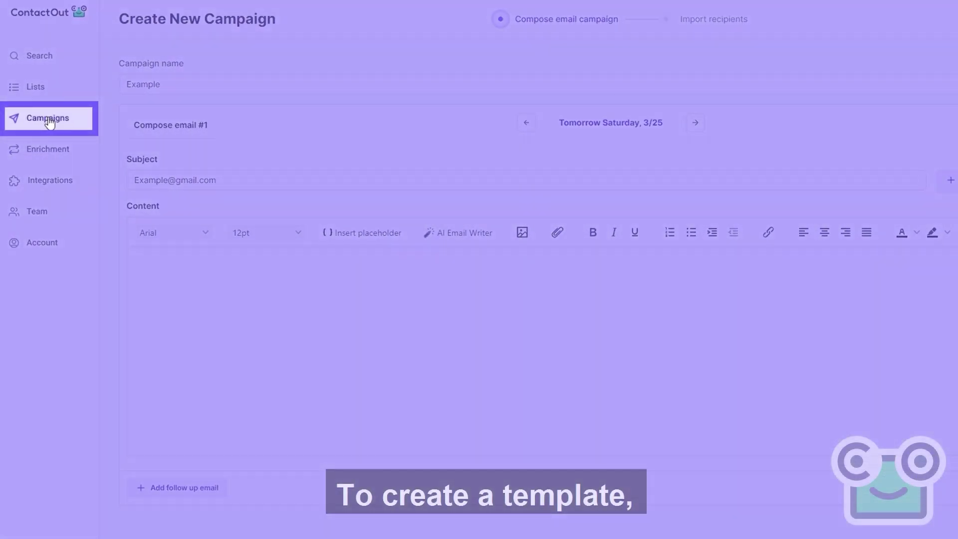
{"action": "left_click", "coordinate": [48, 122]}
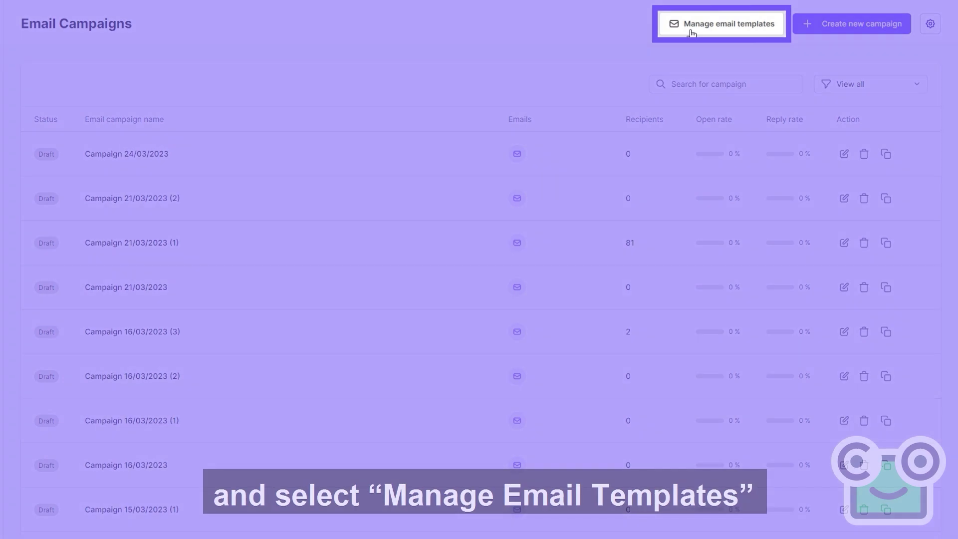
{"action": "left_click", "coordinate": [693, 29]}
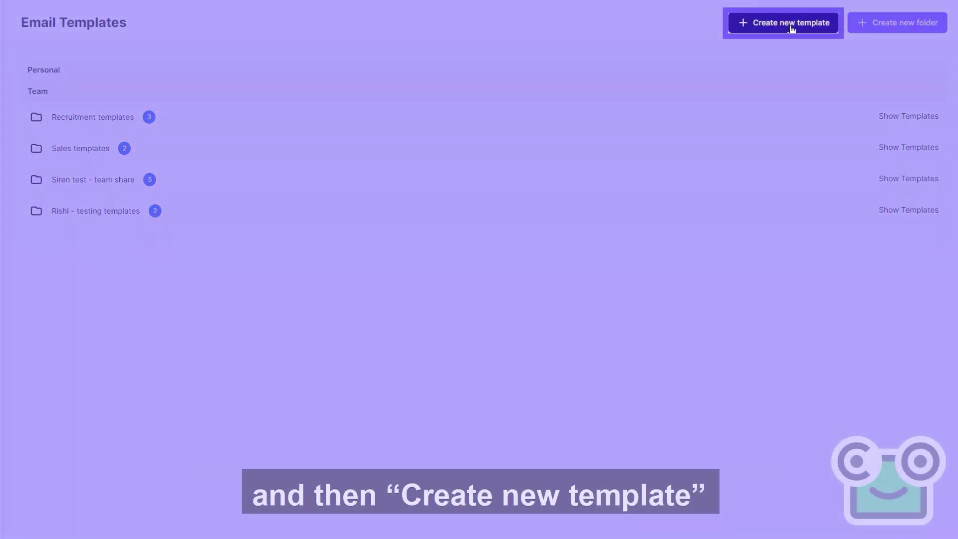
{"action": "left_click", "coordinate": [792, 25]}
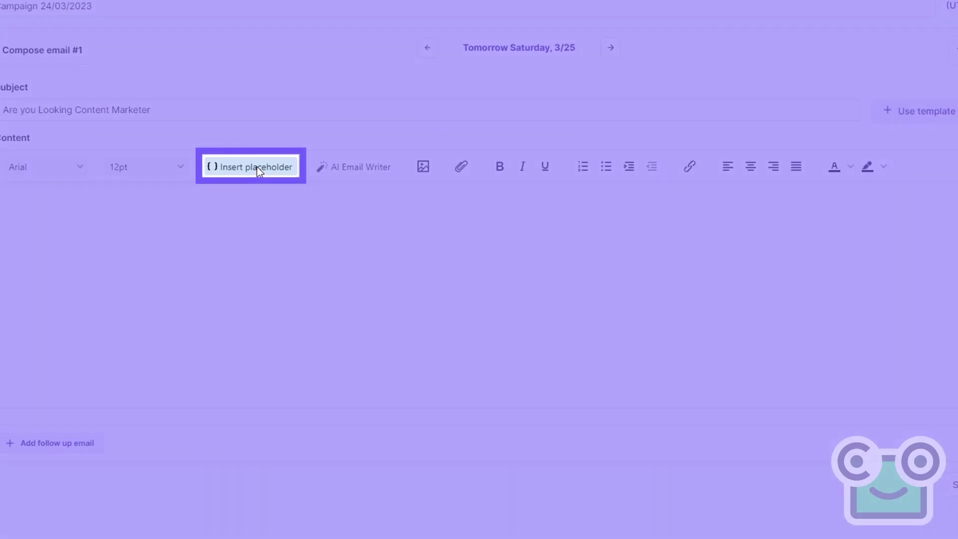
{"action": "left_click", "coordinate": [302, 216]}
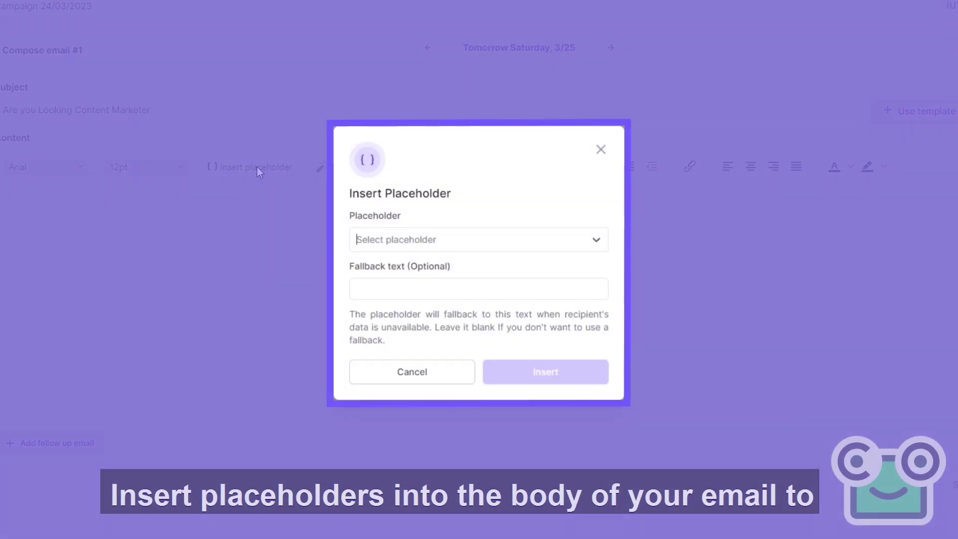
{"action": "left_click", "coordinate": [558, 239]}
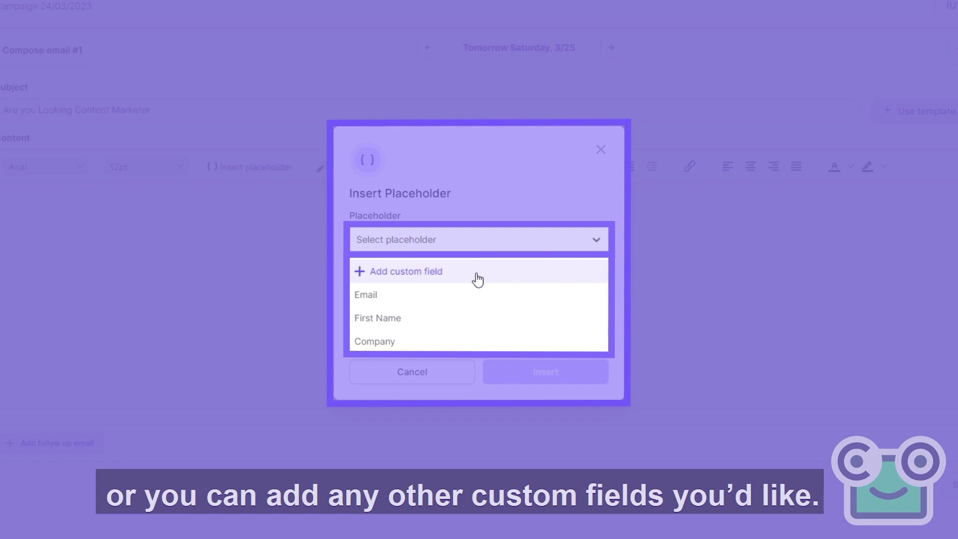
{"action": "left_click", "coordinate": [601, 149]}
{"action": "left_click", "coordinate": [601, 150]}
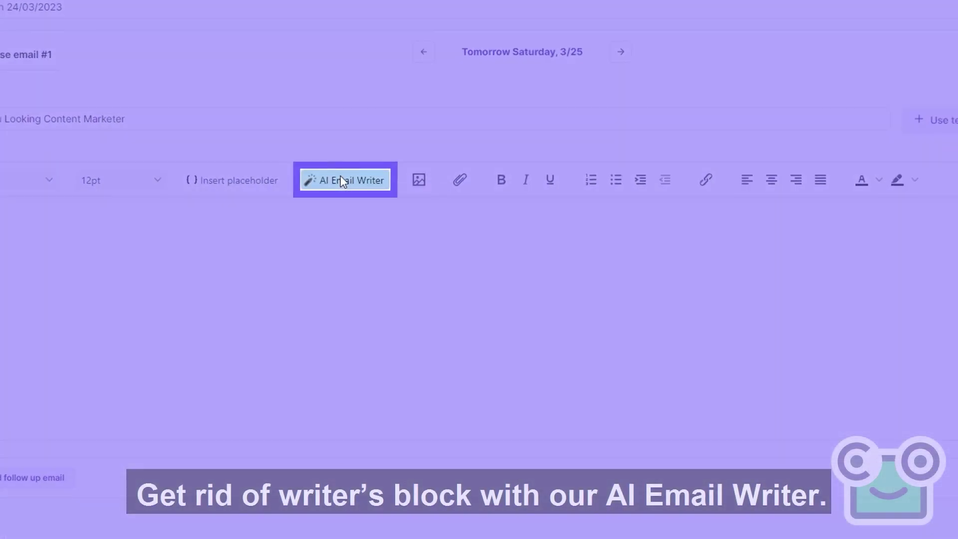
Step: Generate email #1 from the AI writer's Introductory prompt, subject 'An Exciting Opportunity at [Company Name]'
{"action": "left_click", "coordinate": [340, 180]}
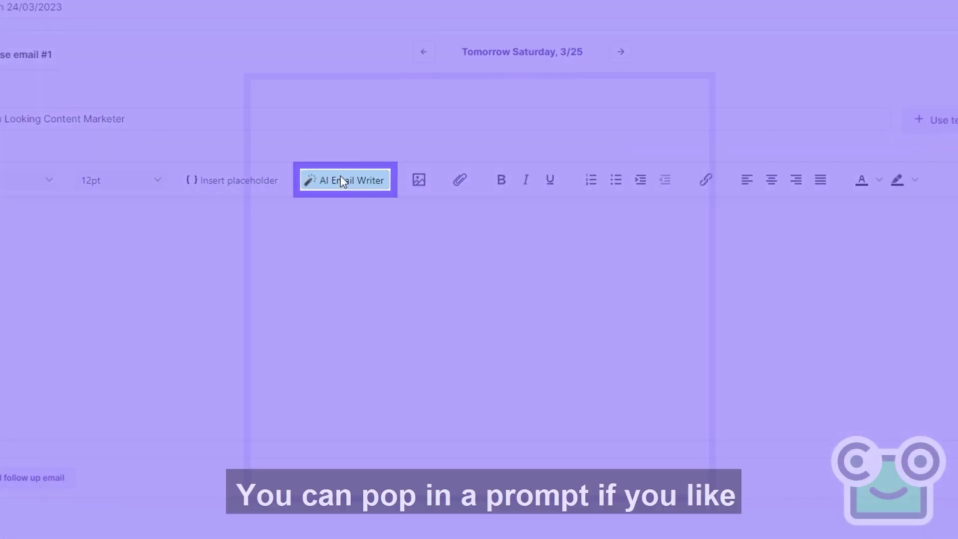
{"action": "left_click", "coordinate": [420, 162]}
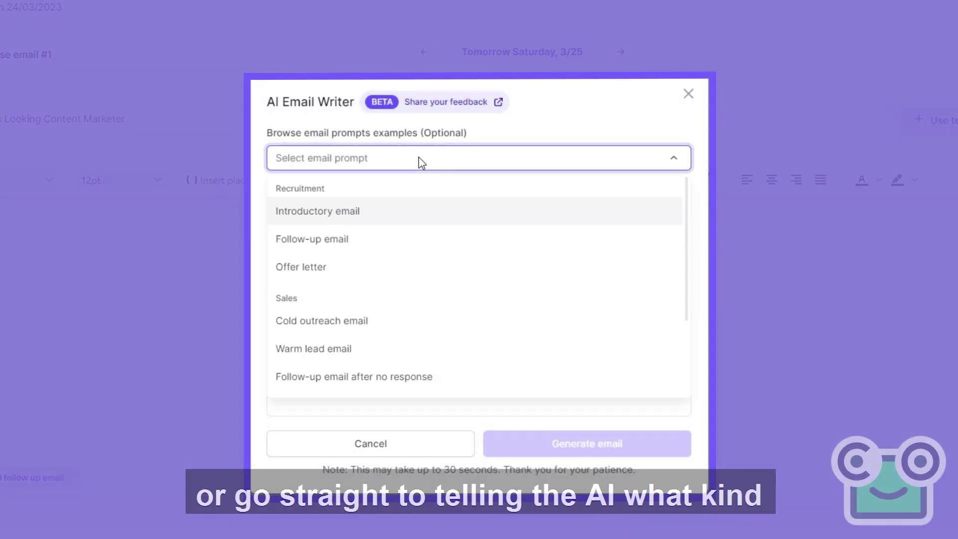
{"action": "left_click", "coordinate": [389, 217]}
{"action": "left_click", "coordinate": [544, 442]}
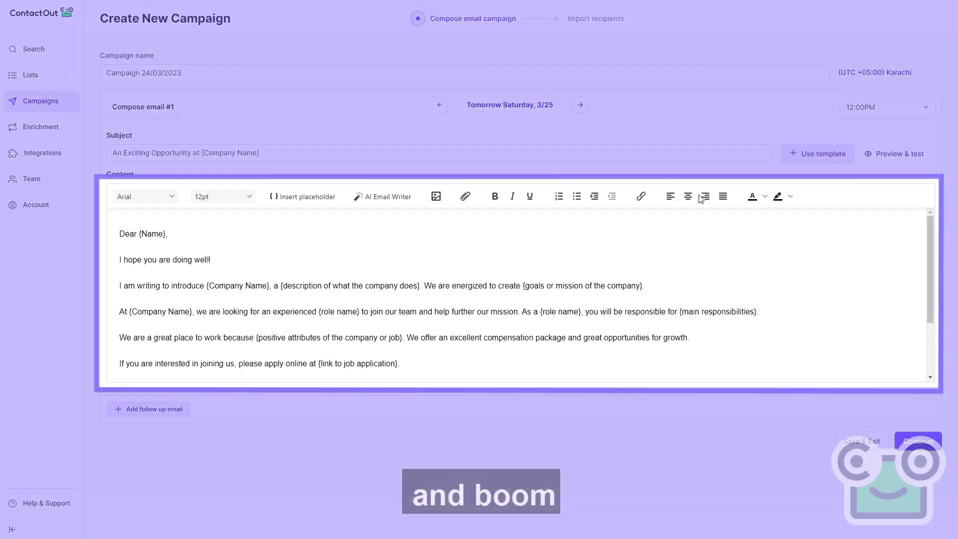
{"action": "scroll", "coordinate": [454, 278], "scroll_direction": "down", "scroll_amount": 3}
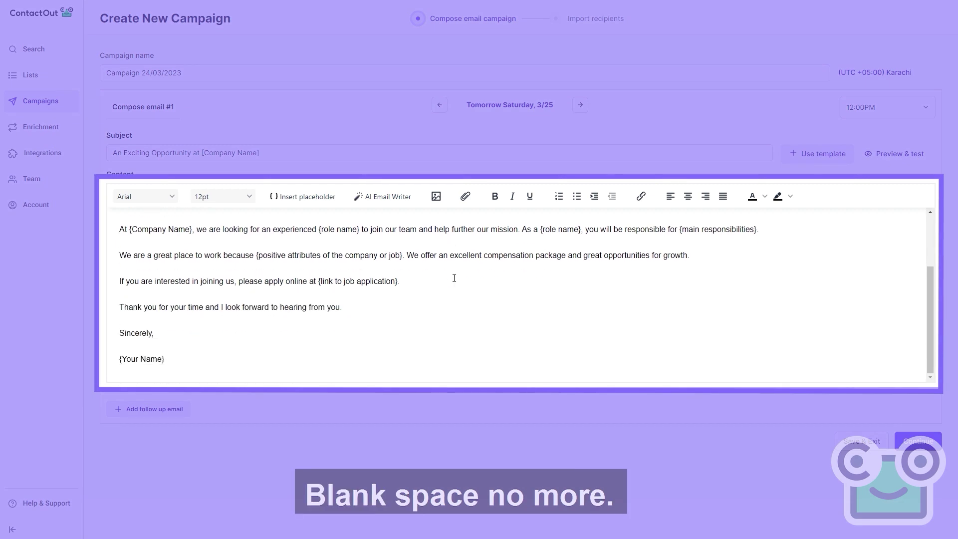
{"action": "scroll", "coordinate": [454, 280], "scroll_direction": "up", "scroll_amount": 3}
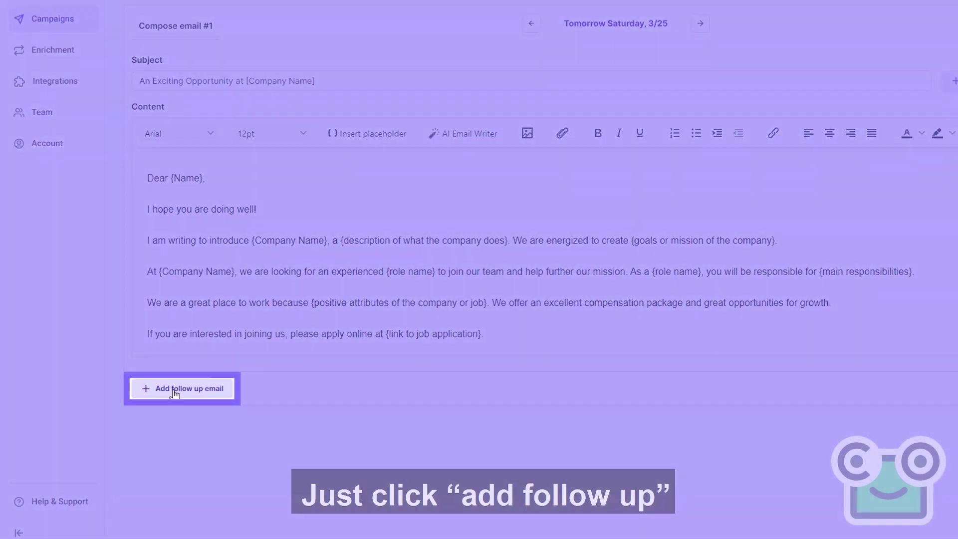
Step: Add follow-up email 'contactOut' set to send 12 days after the first email
{"action": "left_click", "coordinate": [174, 389]}
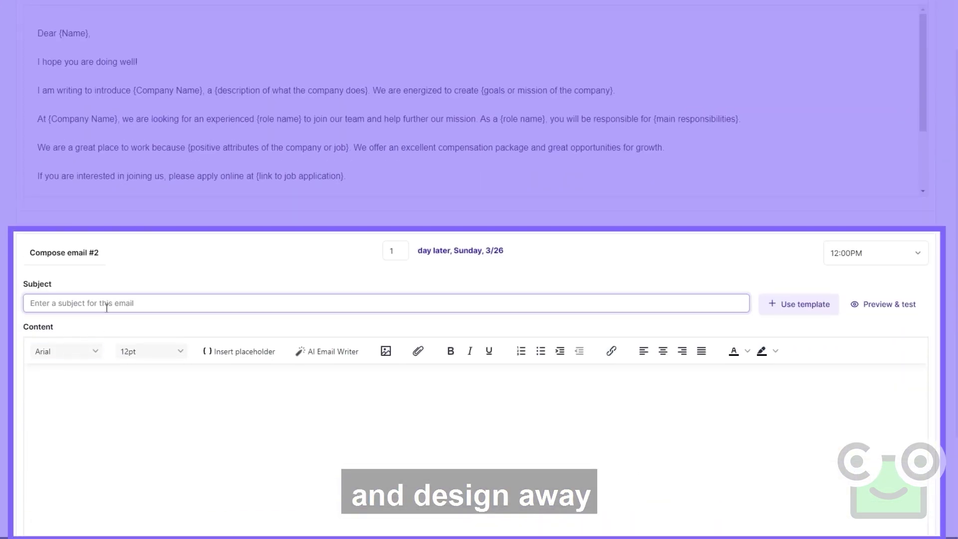
{"action": "type", "text": "cont"}
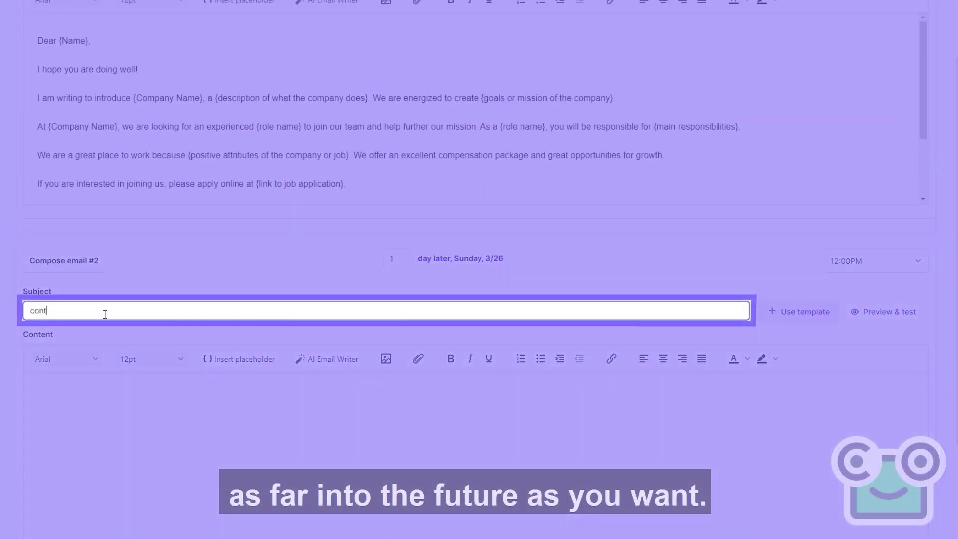
{"action": "type", "text": "actOut"}
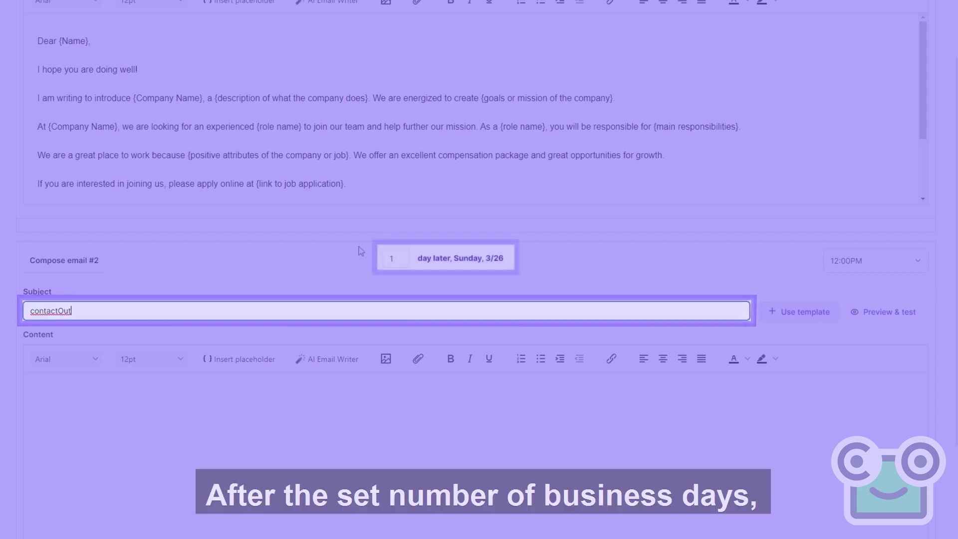
{"action": "double_click", "coordinate": [399, 258]}
{"action": "type", "text": "12"}
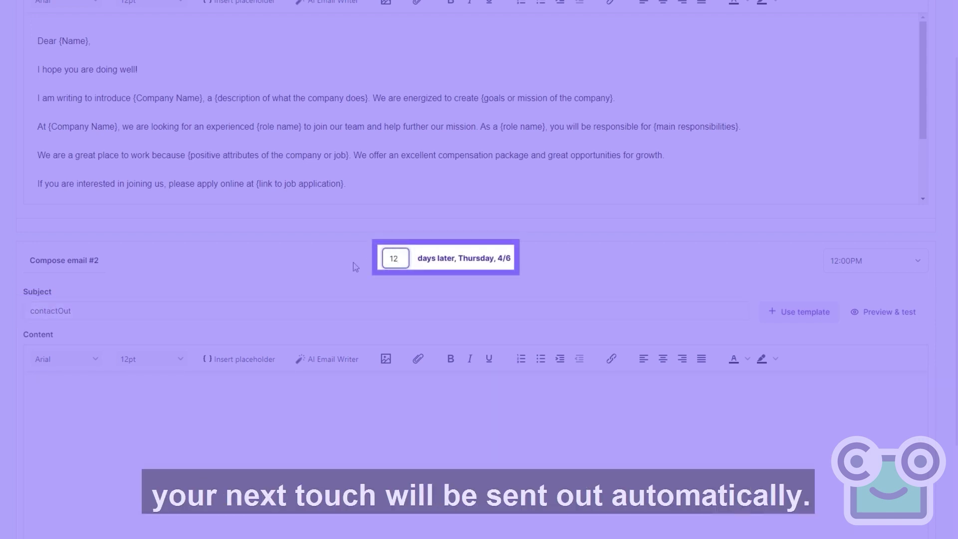
{"action": "scroll", "coordinate": [355, 267], "scroll_direction": "down", "scroll_amount": 5}
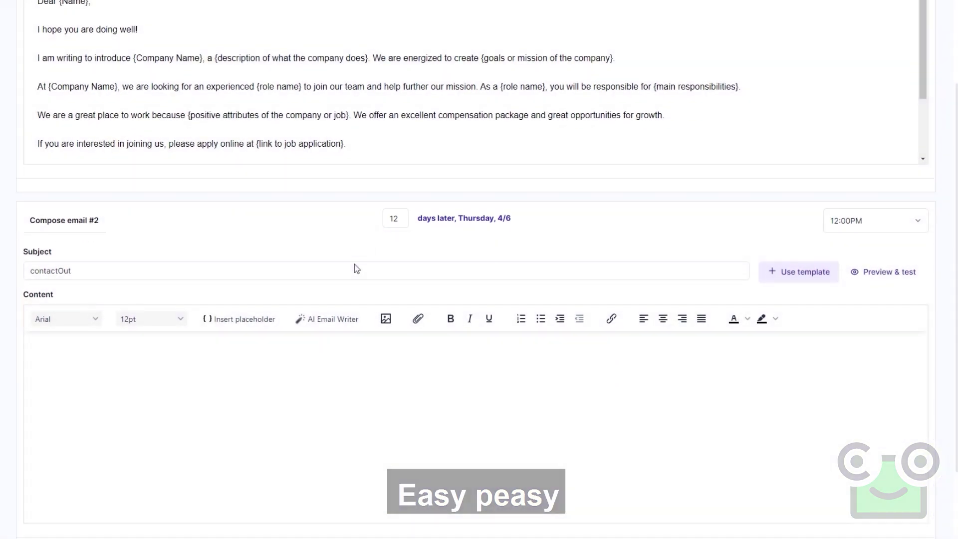
Step: Review email #1 in Email Preview, close it, and Save & Exit the campaign draft
{"action": "scroll", "coordinate": [377, 265], "scroll_direction": "up", "scroll_amount": 5}
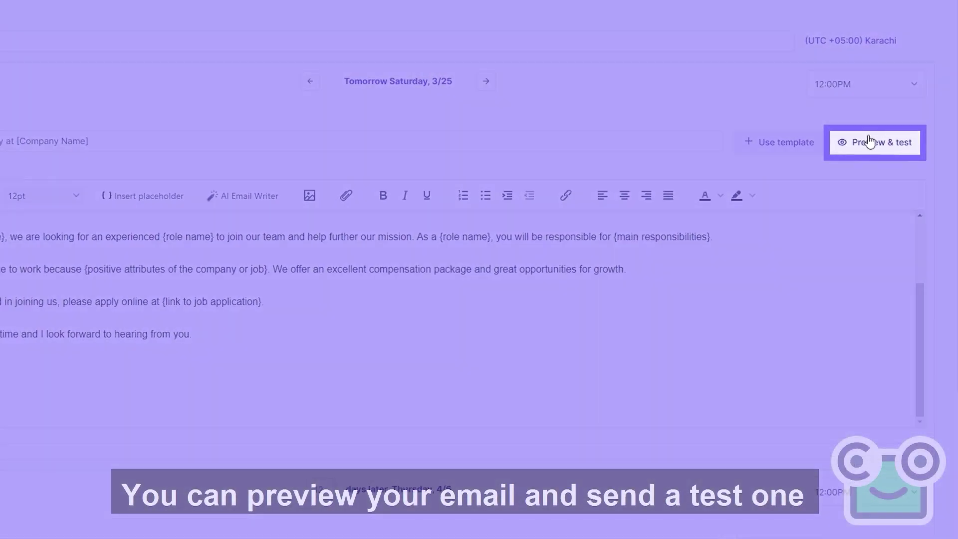
{"action": "left_click", "coordinate": [874, 140]}
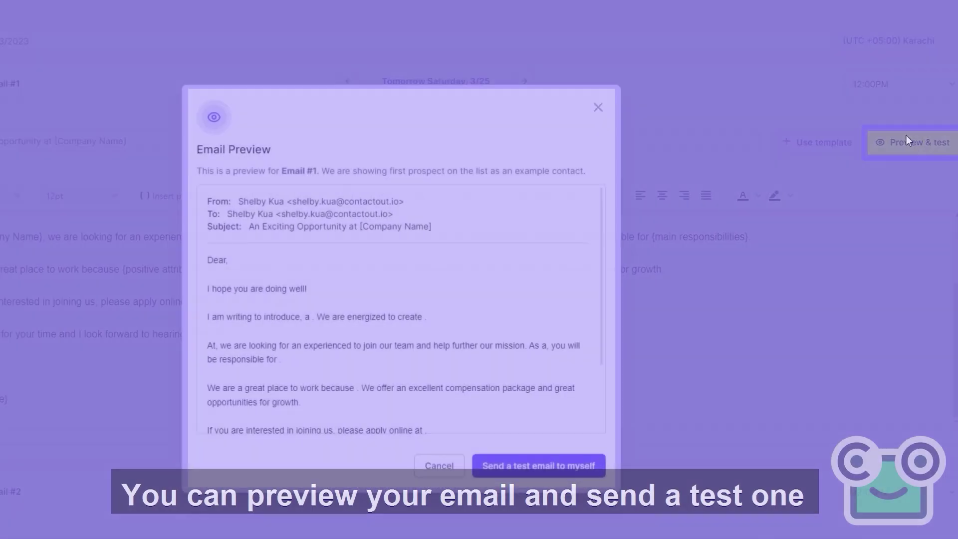
{"action": "scroll", "coordinate": [454, 304], "scroll_direction": "down", "scroll_amount": 3}
{"action": "scroll", "coordinate": [453, 309], "scroll_direction": "up", "scroll_amount": 3}
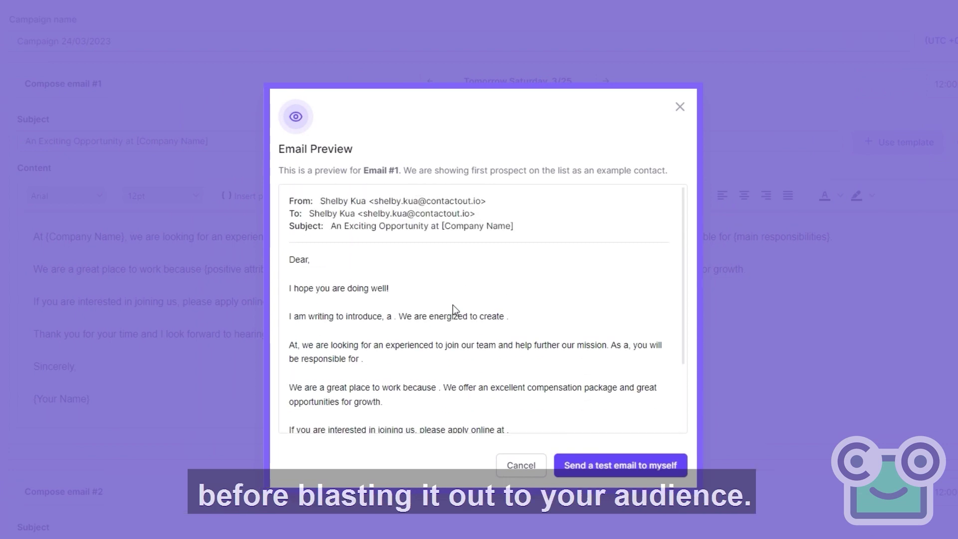
{"action": "left_click", "coordinate": [680, 106]}
{"action": "scroll", "coordinate": [590, 363], "scroll_direction": "down", "scroll_amount": 6}
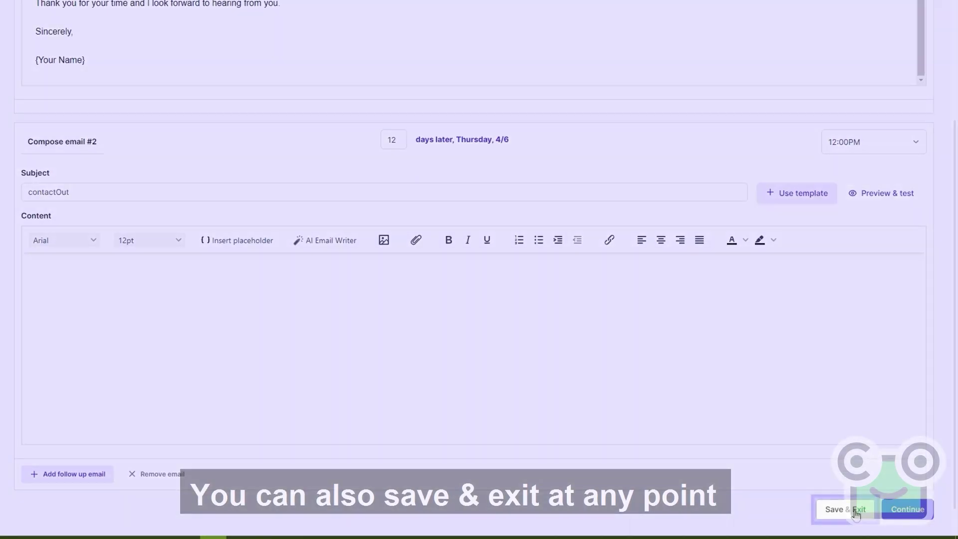
{"action": "left_click", "coordinate": [856, 511]}
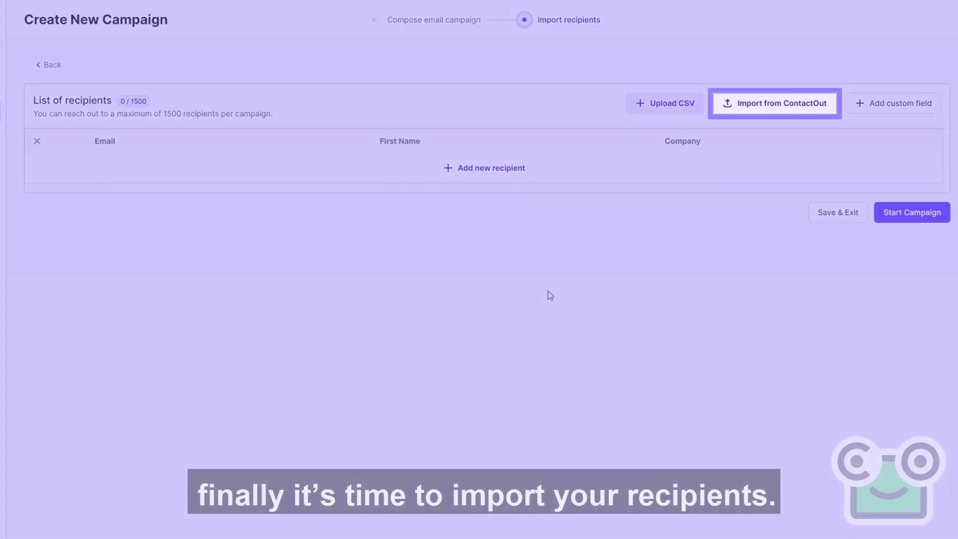
Step: Look over the Import from ContactOut folder list and the Upload CSV option
{"action": "left_click", "coordinate": [742, 98]}
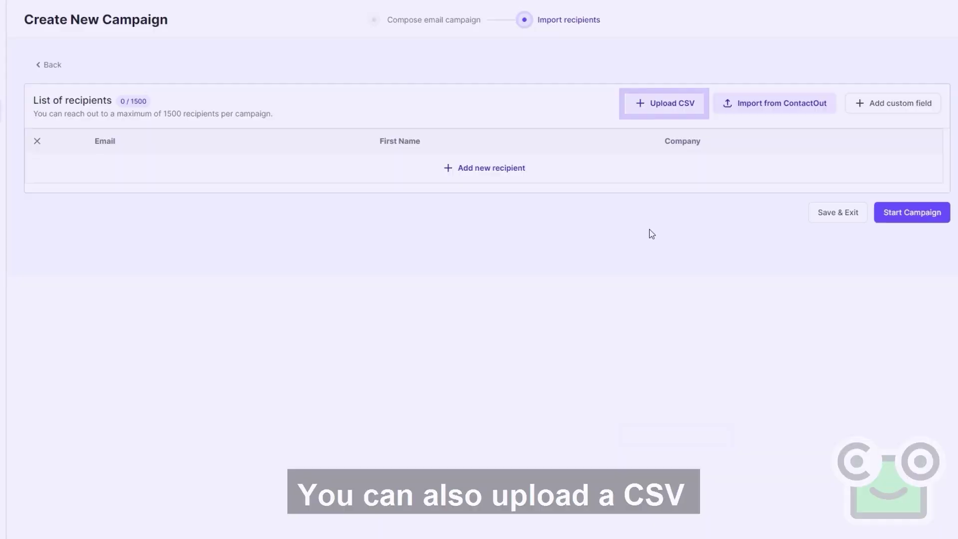
{"action": "left_click", "coordinate": [640, 102]}
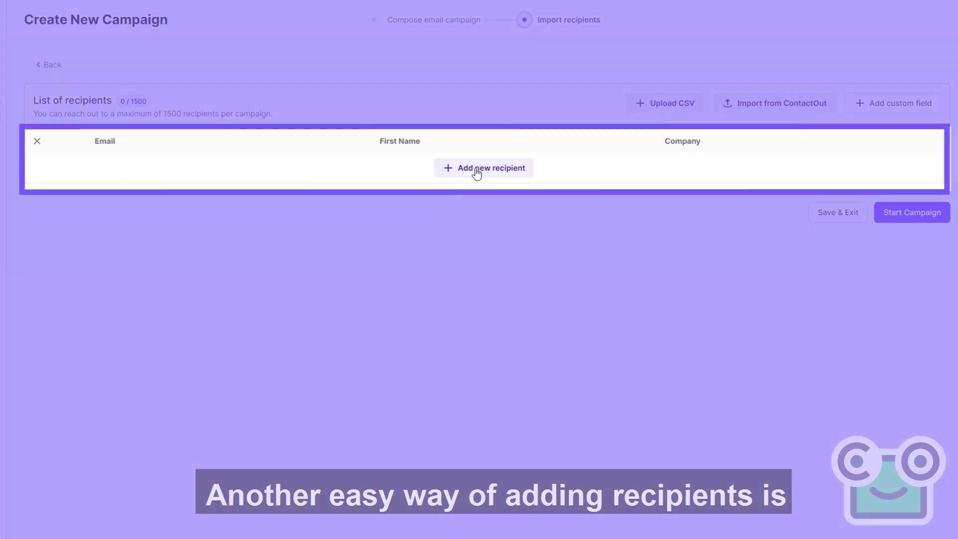
Step: Add one recipient via the ContactOut LinkedIn panel and view the custom placeholder dialog
{"action": "left_click", "coordinate": [476, 172]}
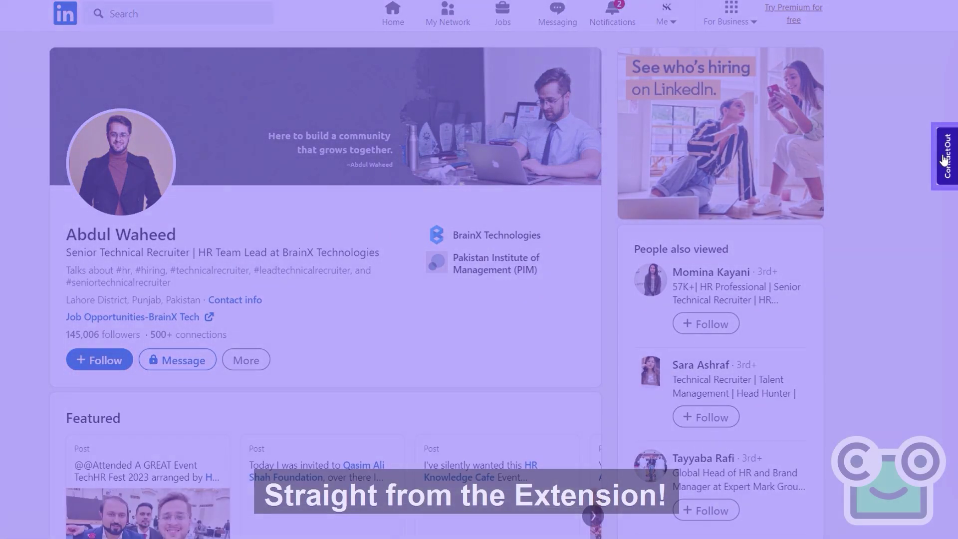
{"action": "left_click", "coordinate": [943, 159]}
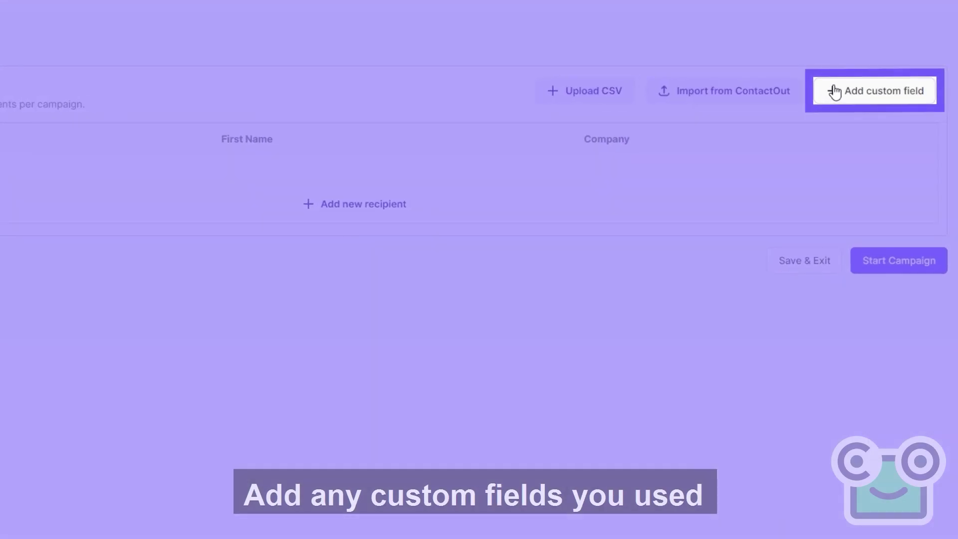
{"action": "left_click", "coordinate": [835, 92]}
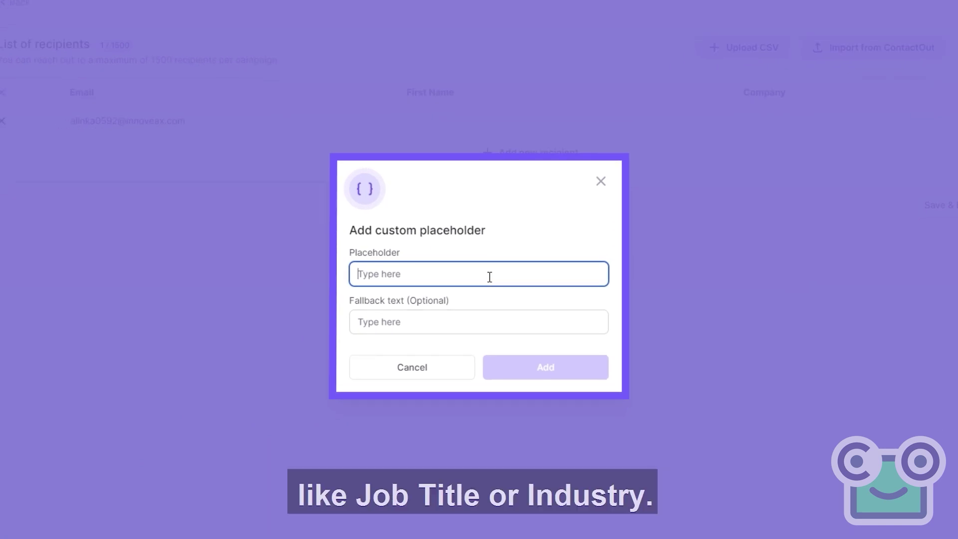
{"action": "left_click", "coordinate": [595, 185]}
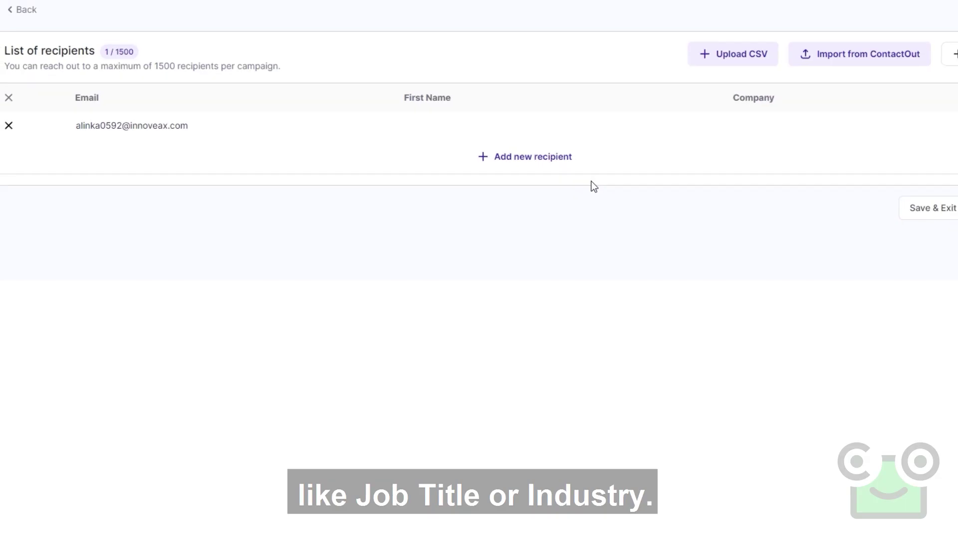
Step: Start Campaign 24/03/2023 and confirm it in the confirmation dialog
{"action": "left_click", "coordinate": [892, 232]}
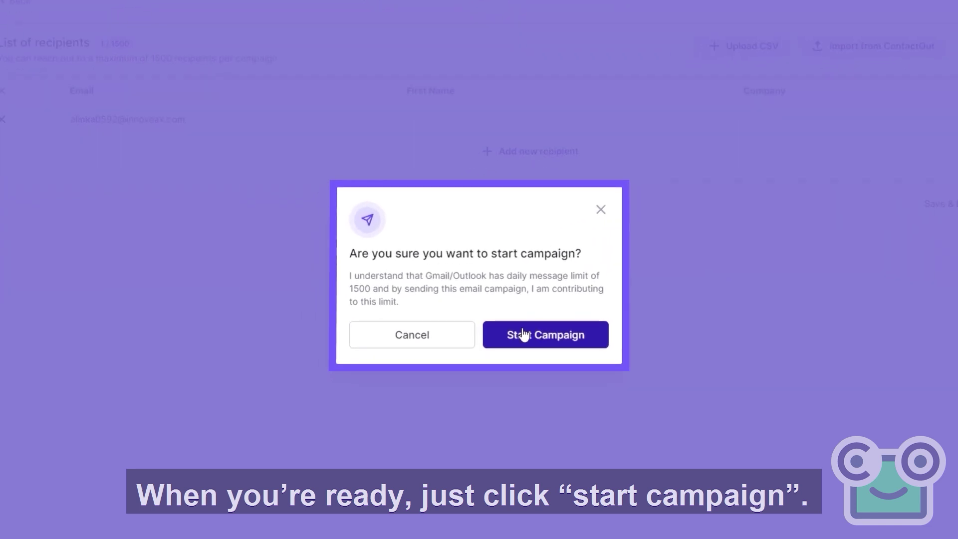
{"action": "left_click", "coordinate": [523, 335]}
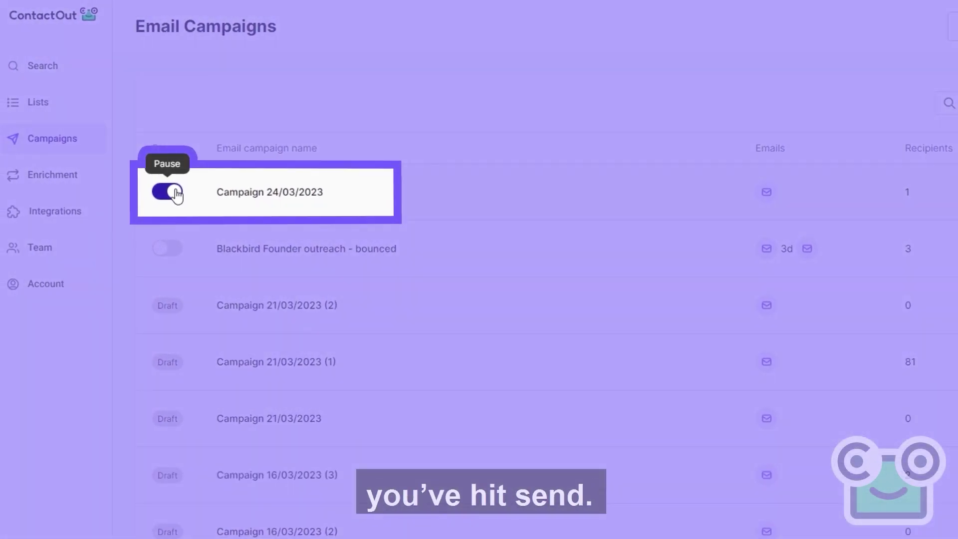
Step: Pause Campaign 24/03/2023, confirm, and go back to the Email Campaigns list
{"action": "left_click", "coordinate": [177, 193]}
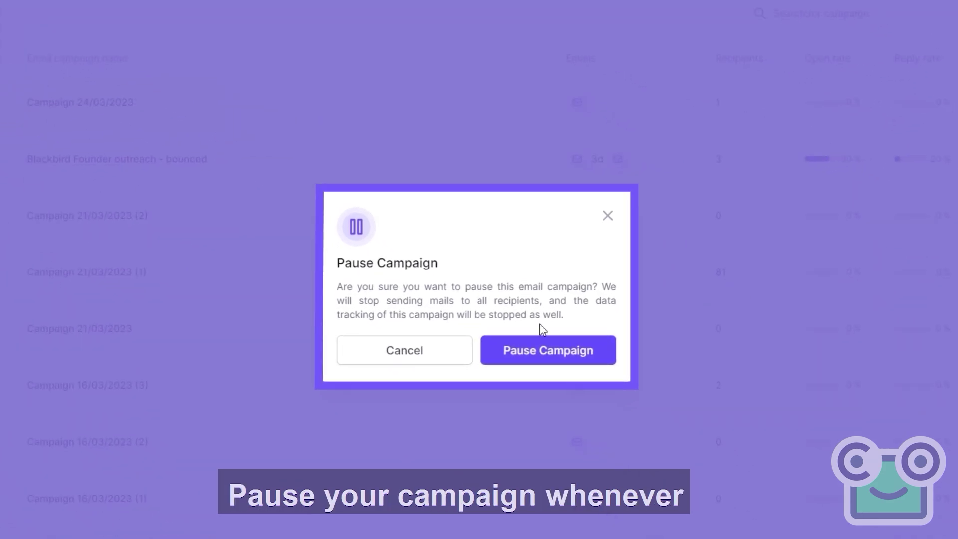
{"action": "left_click", "coordinate": [535, 352]}
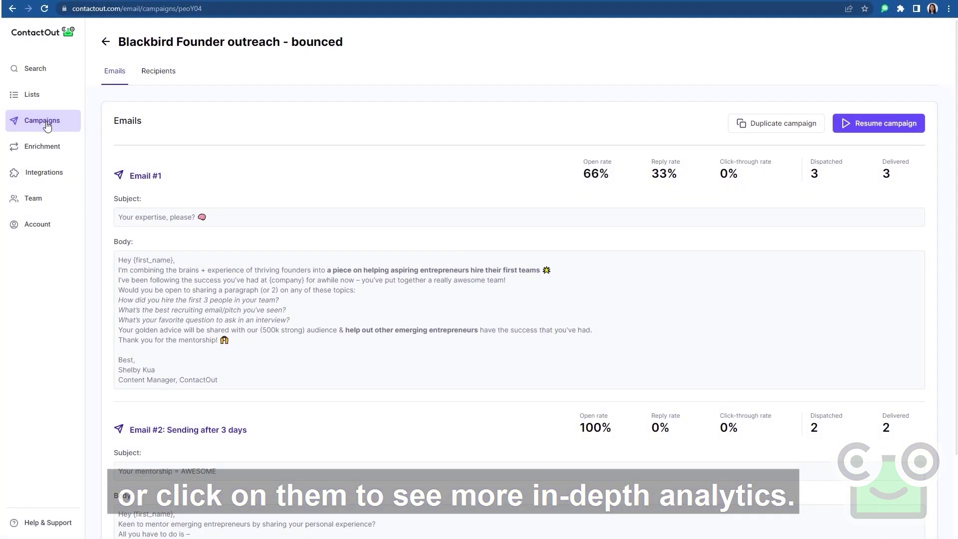
{"action": "left_click", "coordinate": [46, 123]}
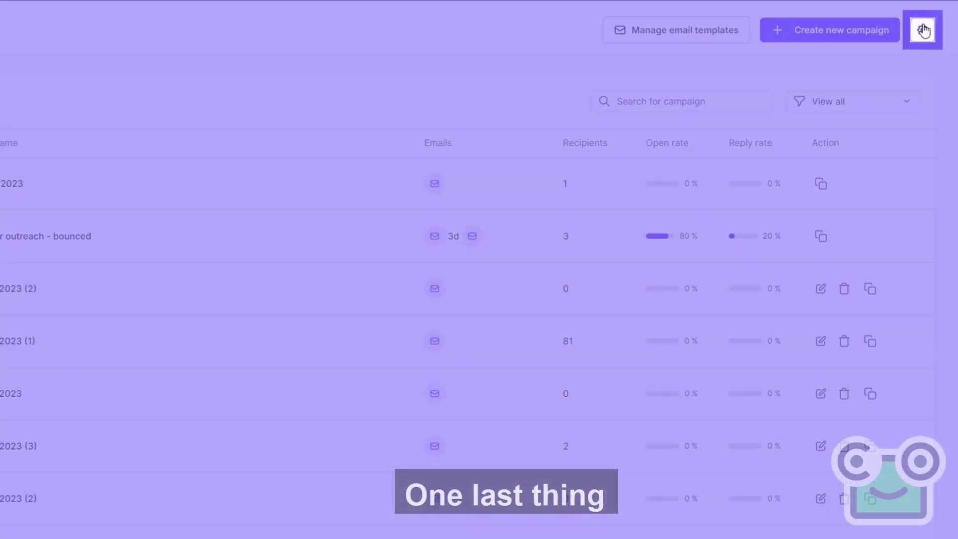
Step: Enable 'Send me weekly campaign updates' in the Email Campaign Setting dialog
{"action": "left_click", "coordinate": [928, 40]}
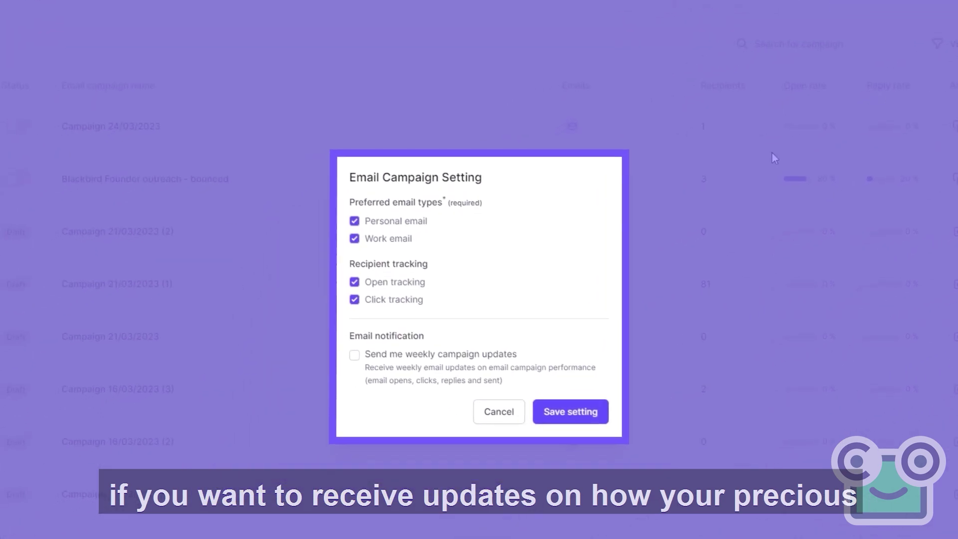
{"action": "left_click", "coordinate": [532, 357]}
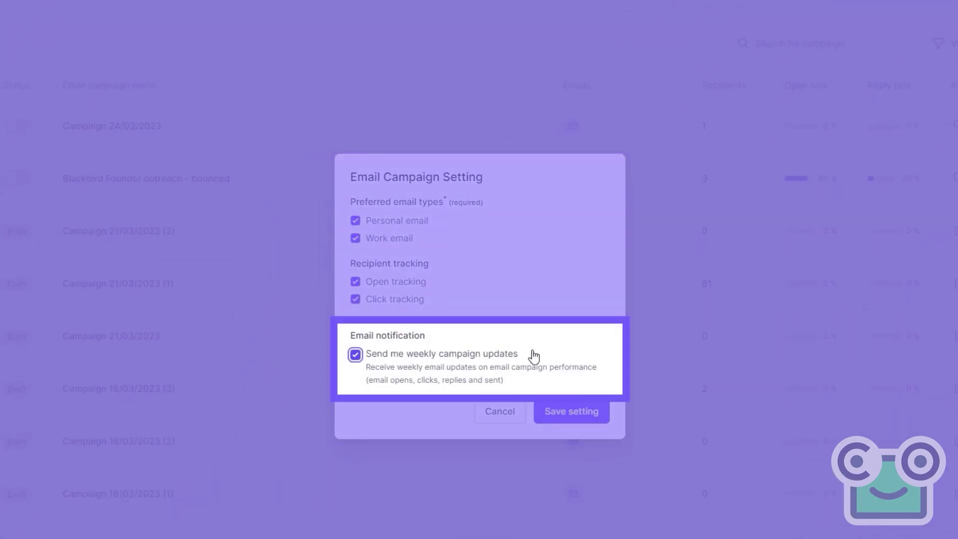